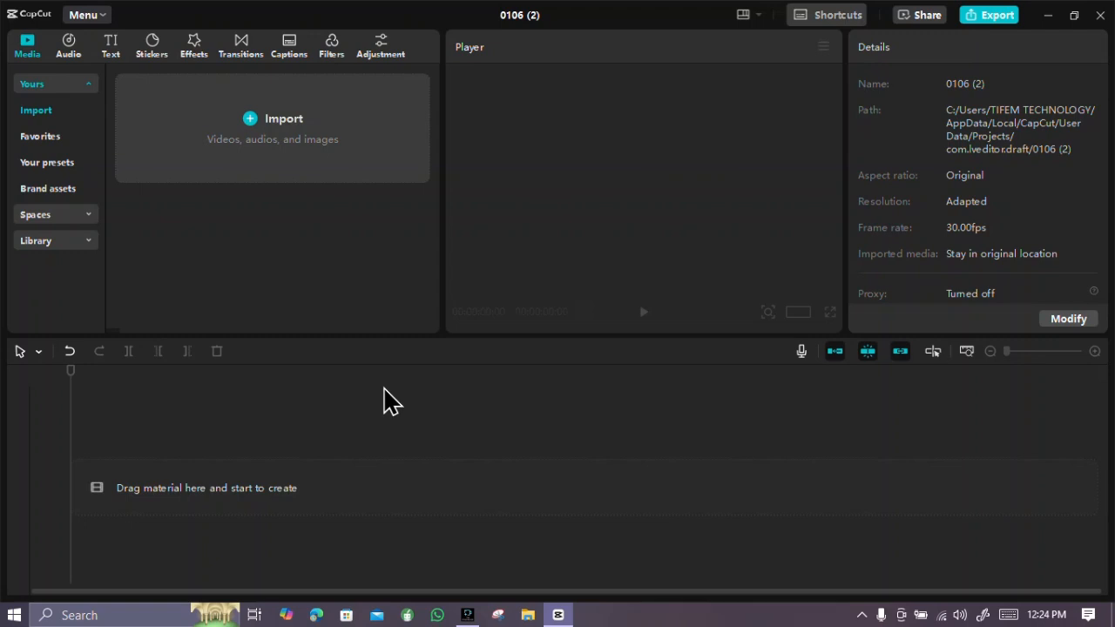
- Import the video VID-20240416-WA0003 from the PRIVATE folder inside Videos into the project media
click(250, 117)
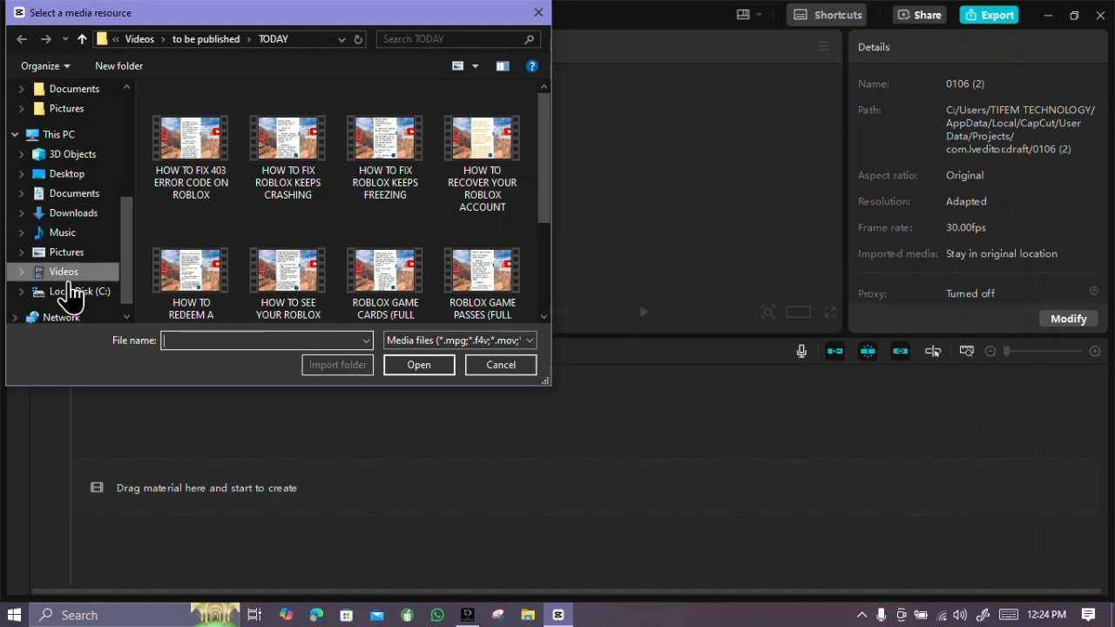
click(202, 39)
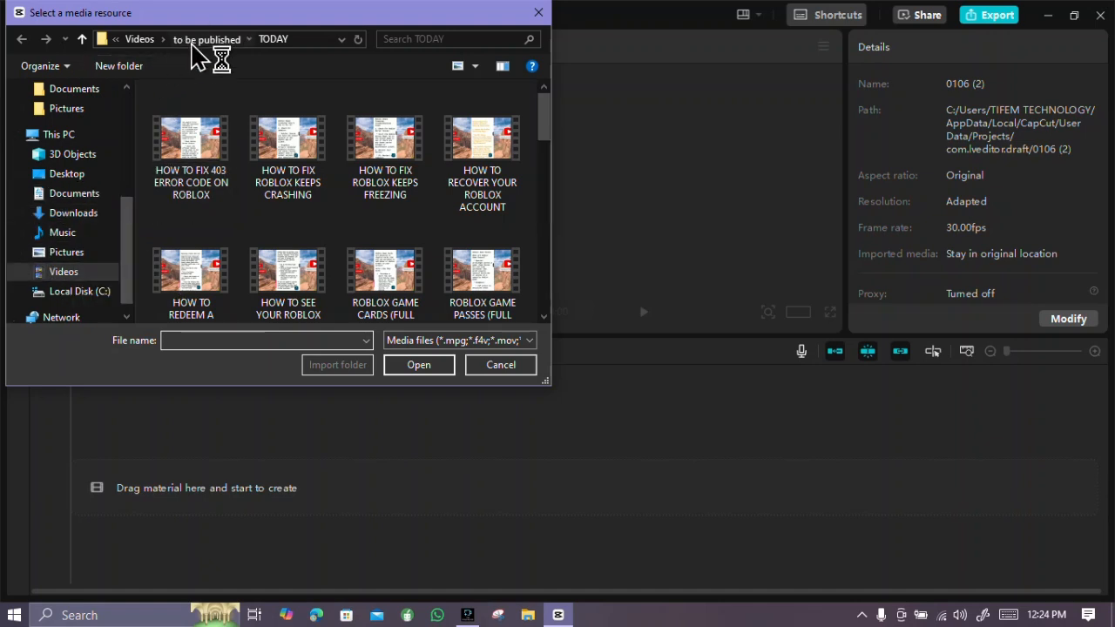
scroll(306, 229, down, 3)
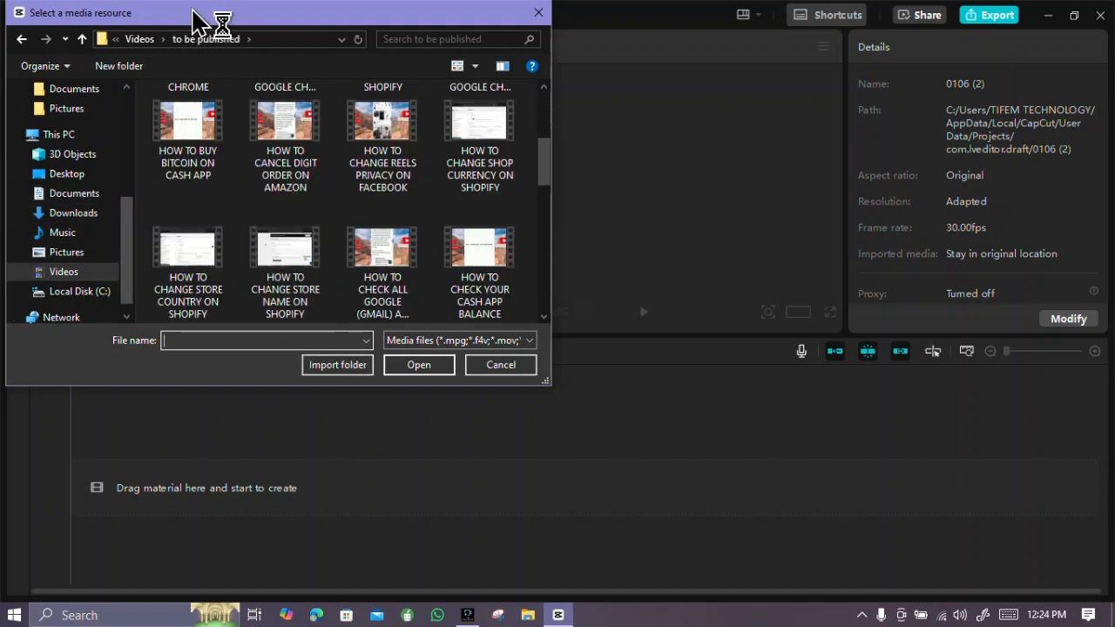
click(145, 40)
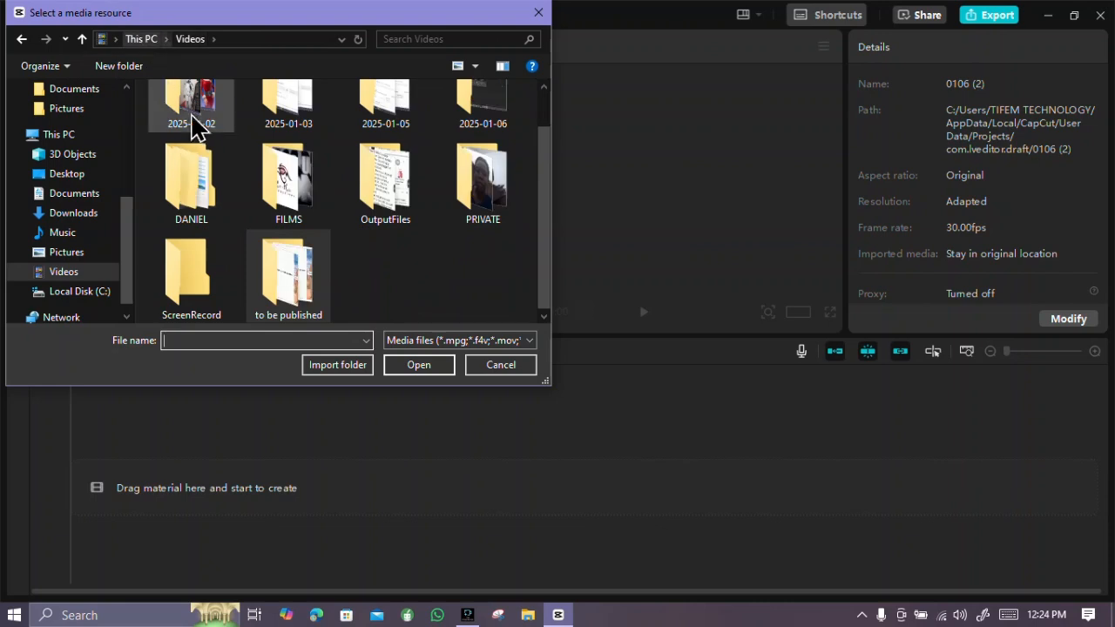
double_click(486, 206)
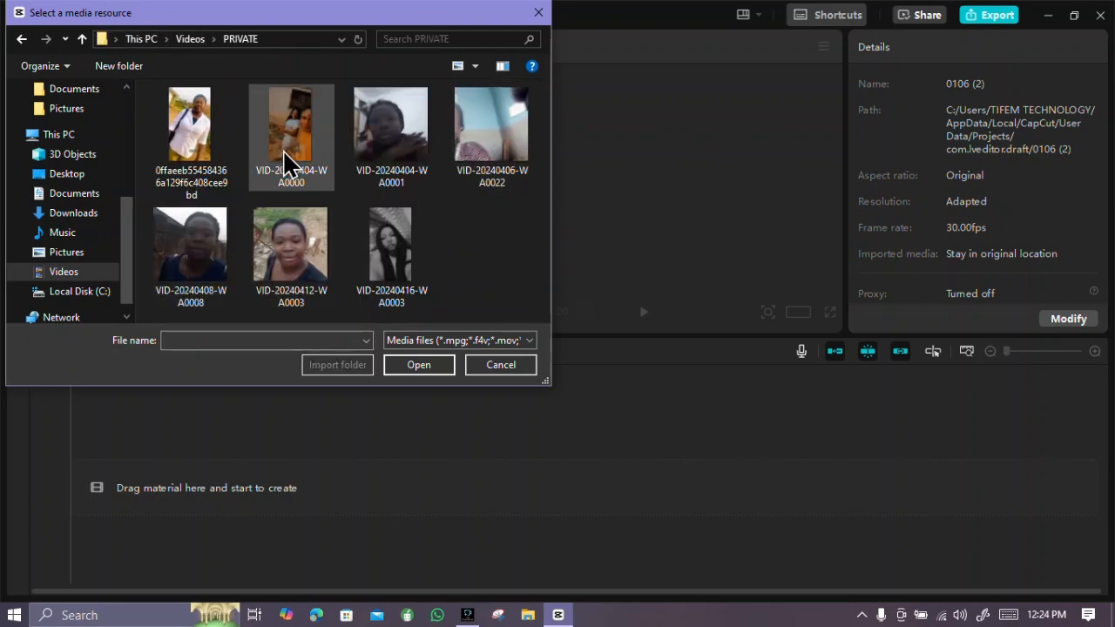
click(387, 257)
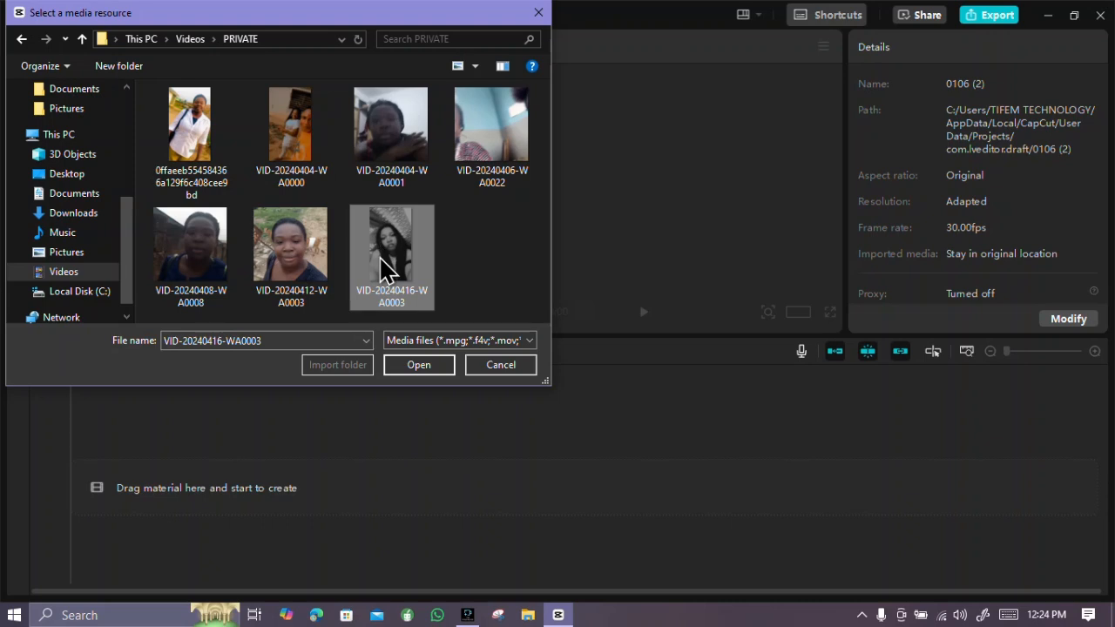
click(407, 373)
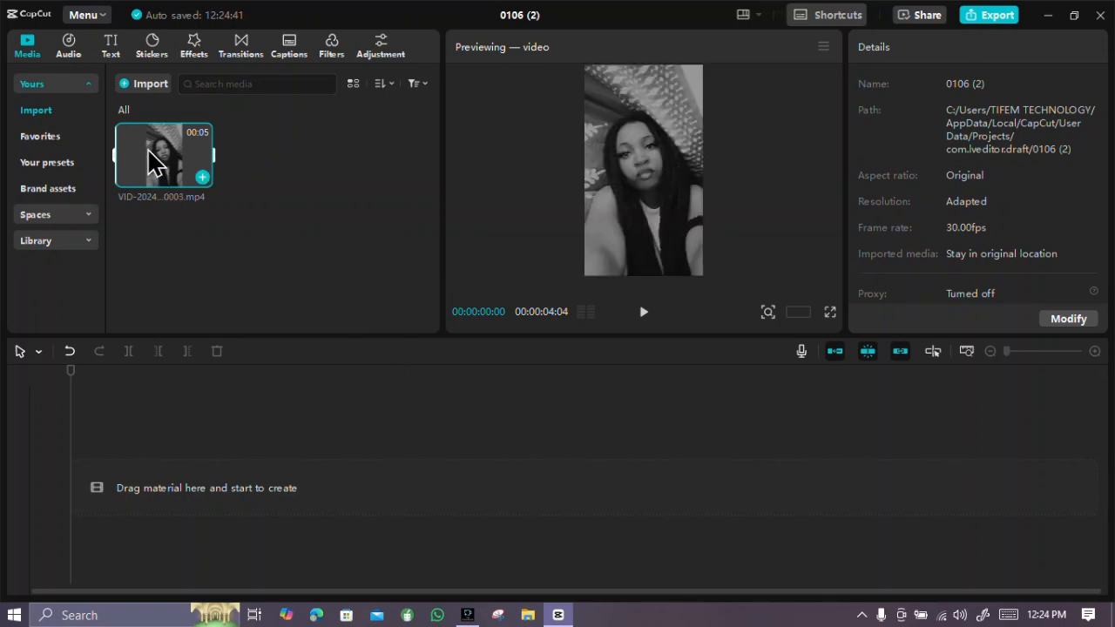
- Place the imported video at the start of the main timeline track and select the clip
drag(154, 164, 315, 448)
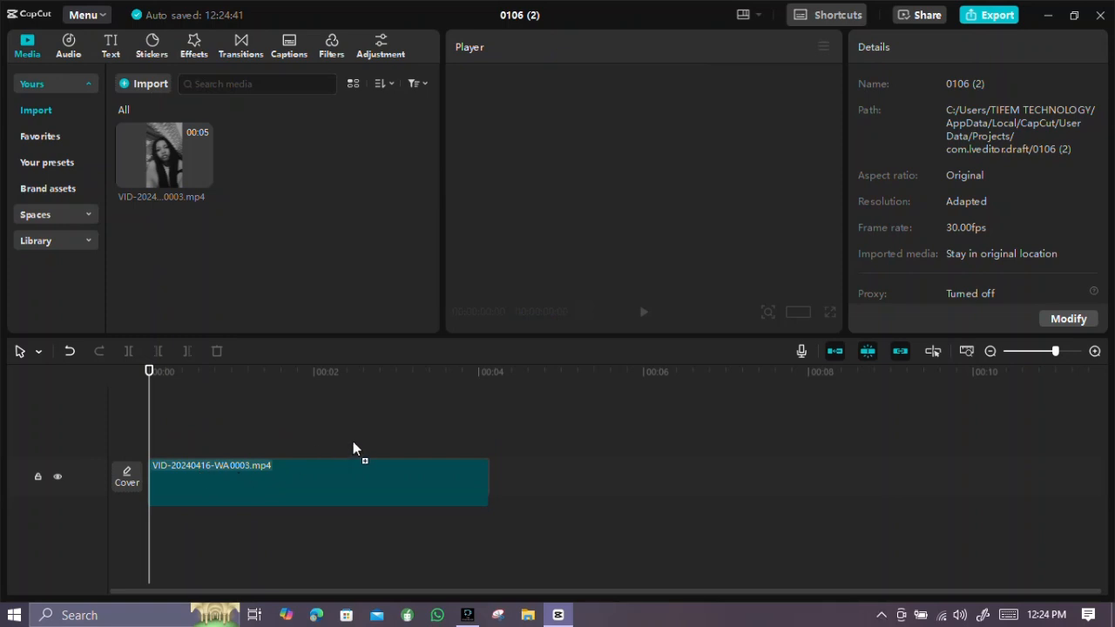
drag(353, 440, 353, 442)
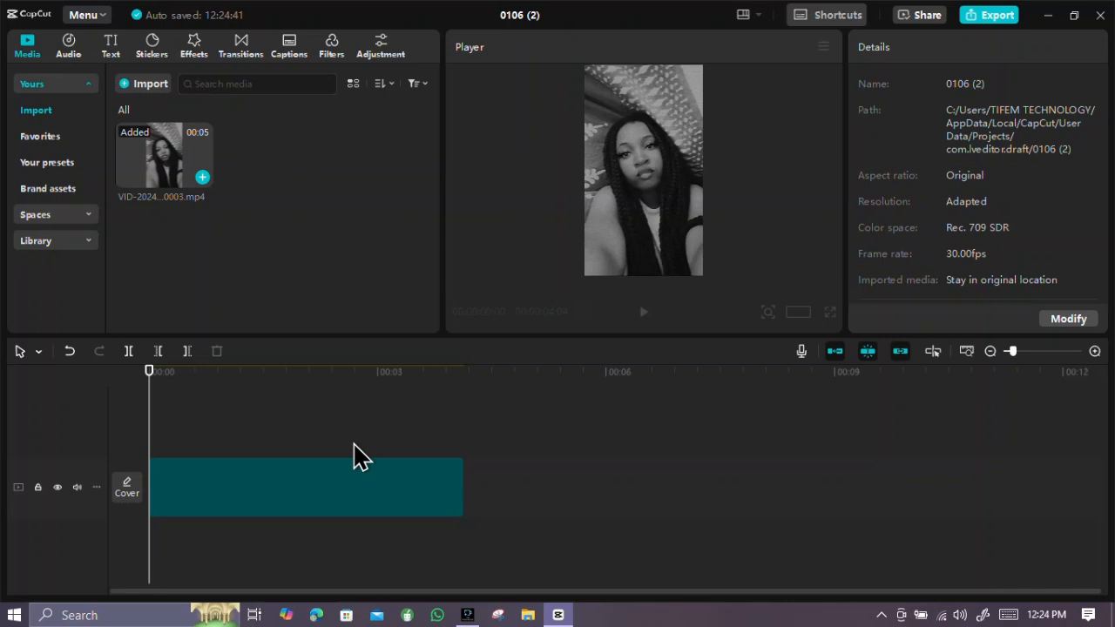
click(349, 493)
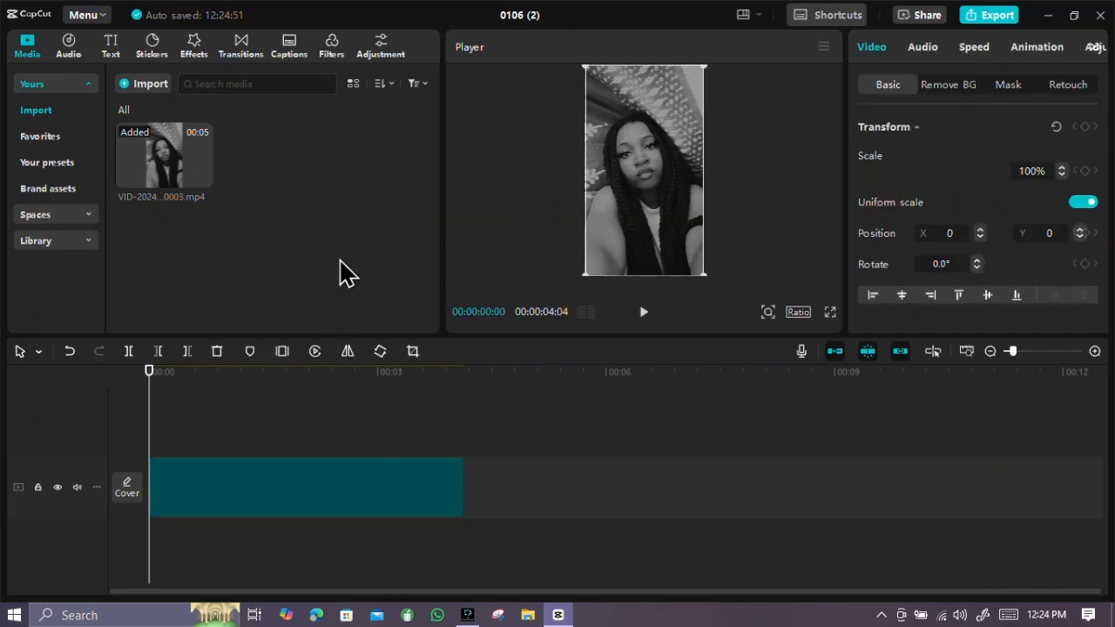
click(292, 497)
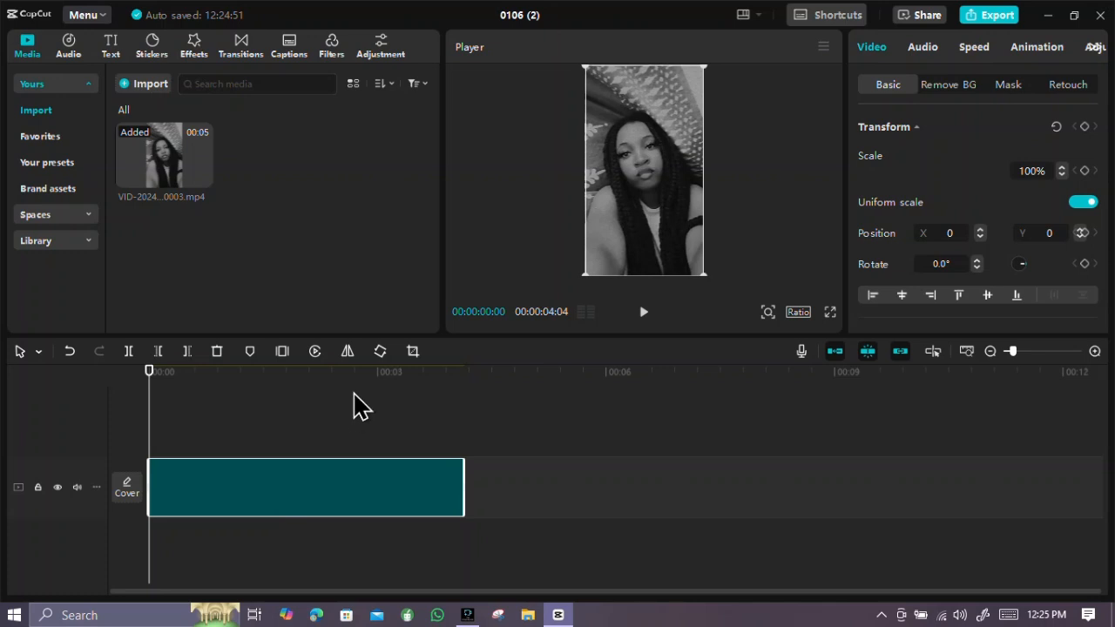
- Open the crop ratio editor for the selected timeline clip
right_click(265, 495)
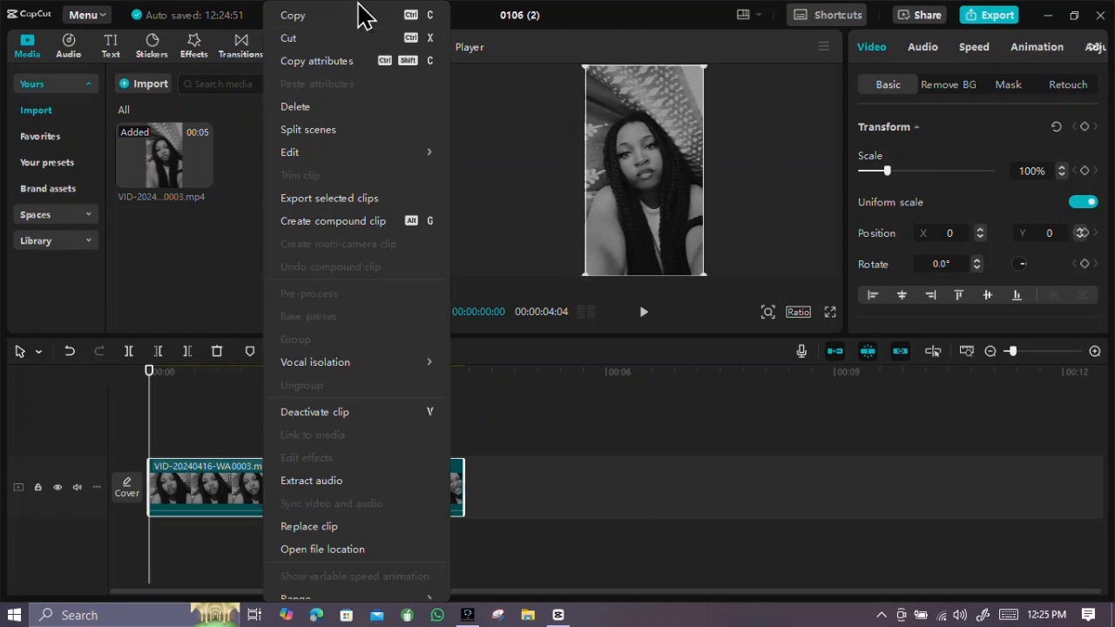
mouse_move(331, 160)
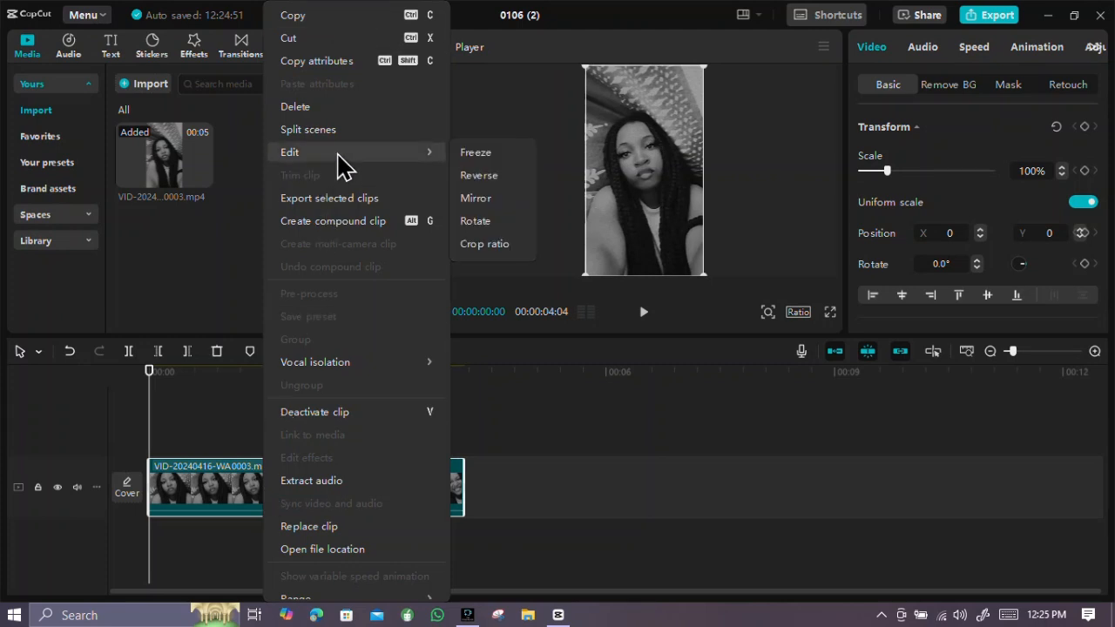
click(504, 245)
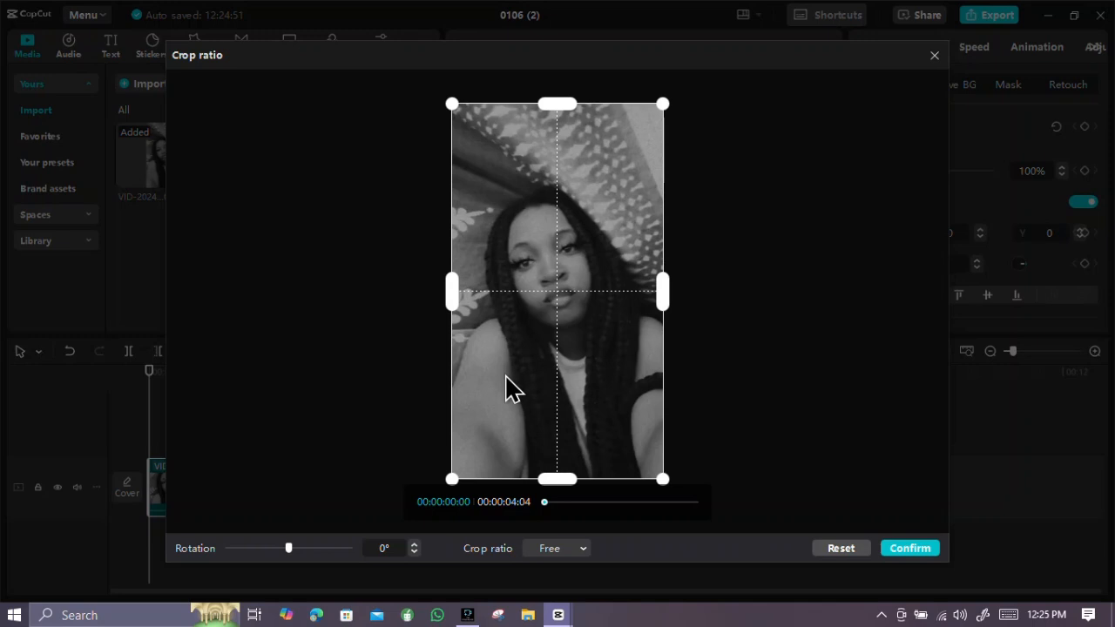
- Try a free crop by pulling in the frame's side and upper edges, then shifting the frame over the face
click(578, 551)
click(579, 551)
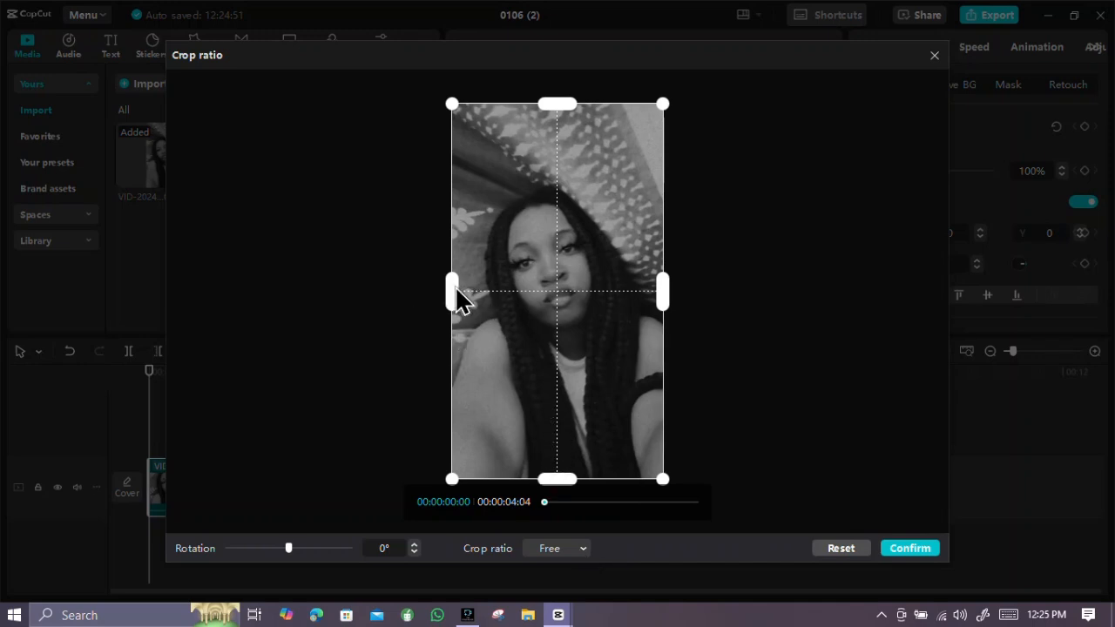
drag(458, 299, 521, 305)
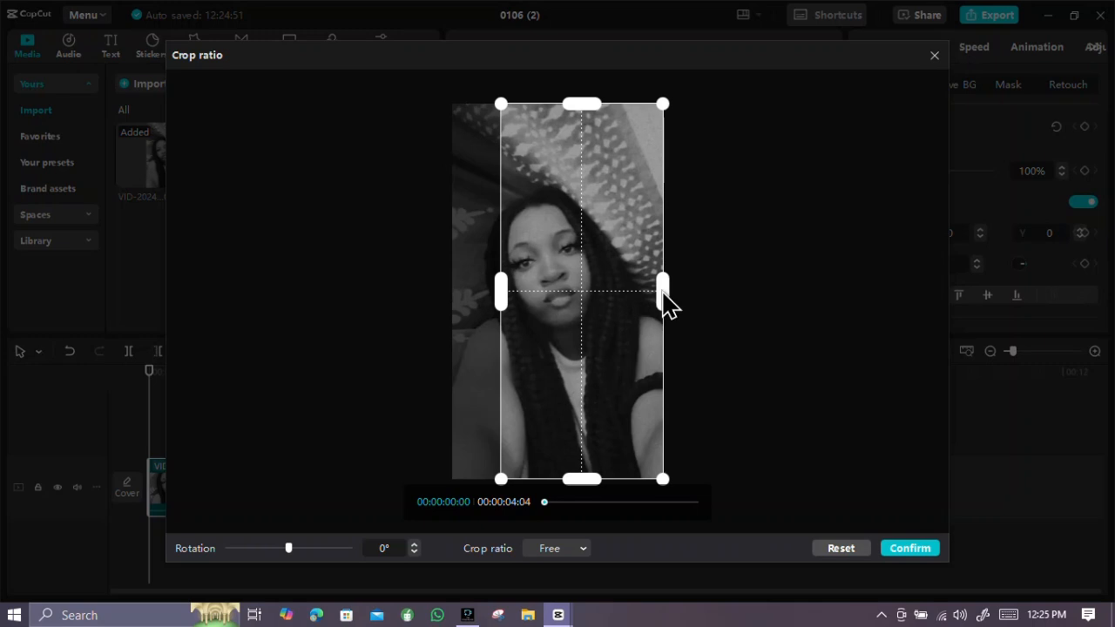
drag(662, 296, 617, 291)
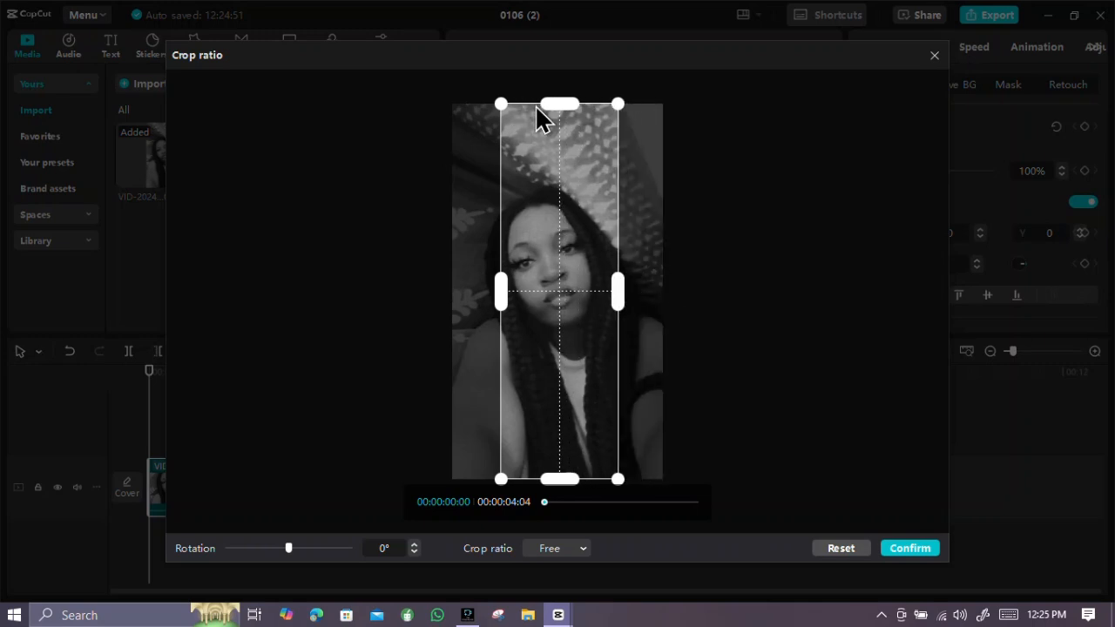
drag(550, 109, 560, 202)
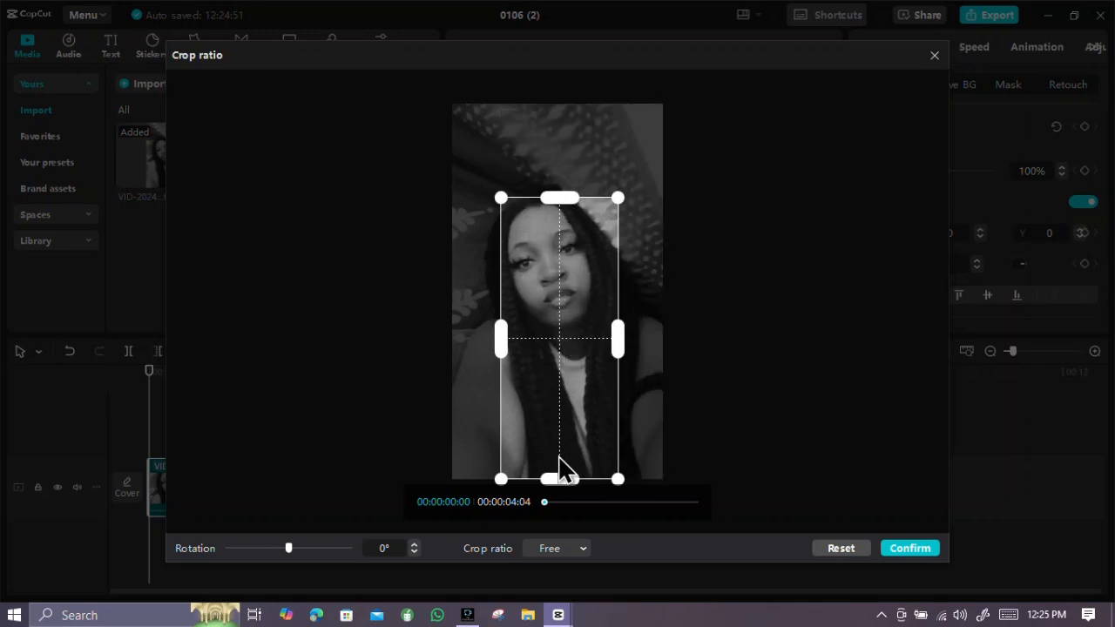
drag(568, 477, 540, 391)
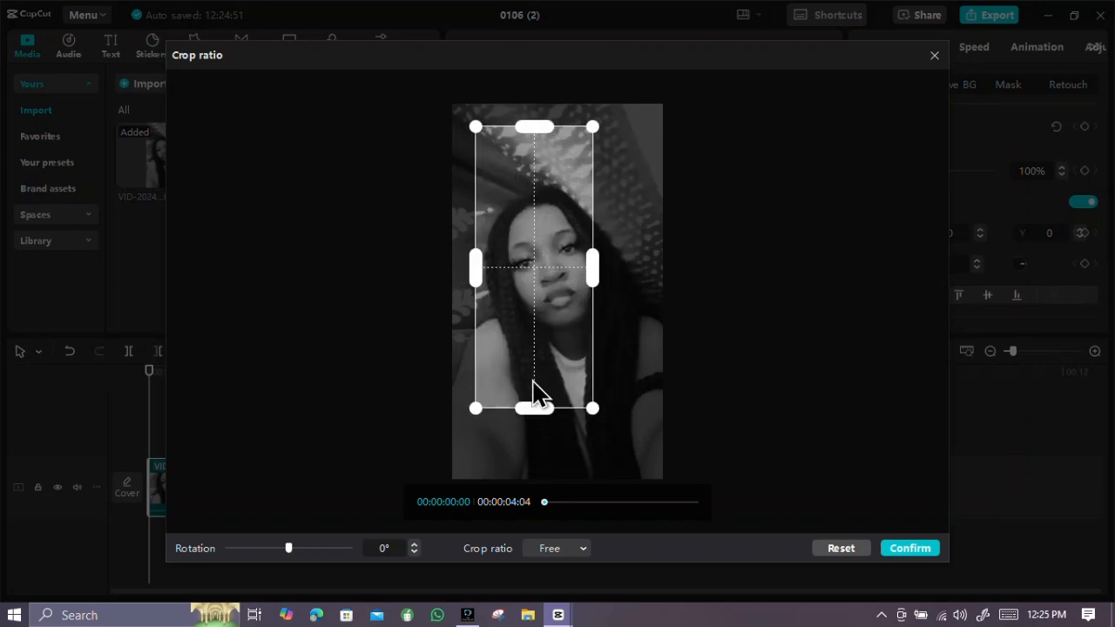
- Try the preset crop ratios 3:4, 4:3, 16:9 and 9:16 on the clip in turn
click(554, 548)
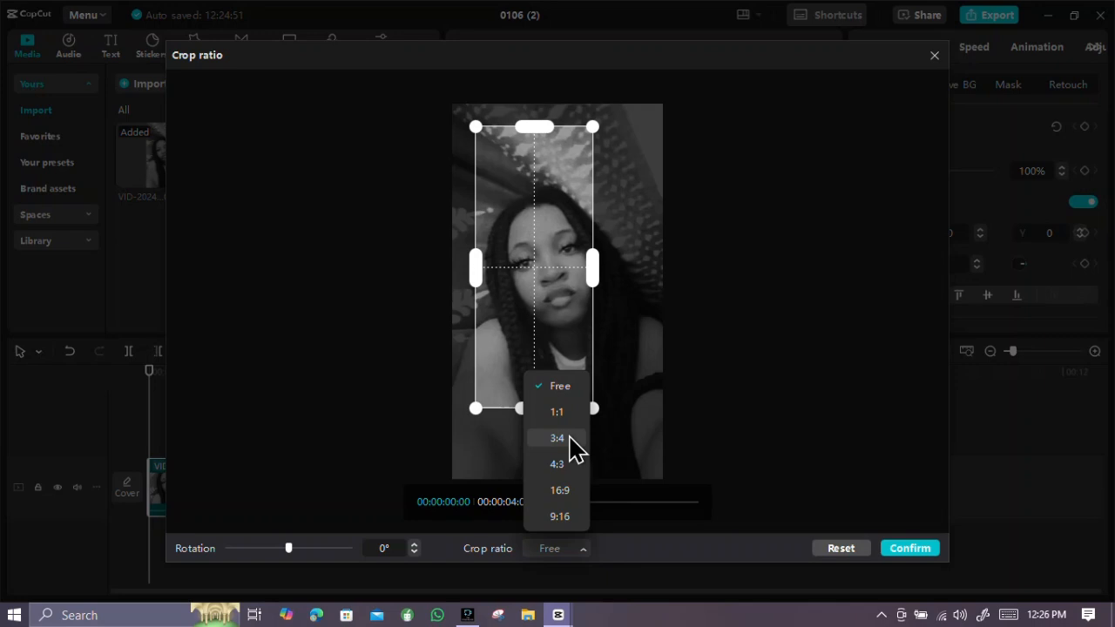
click(569, 439)
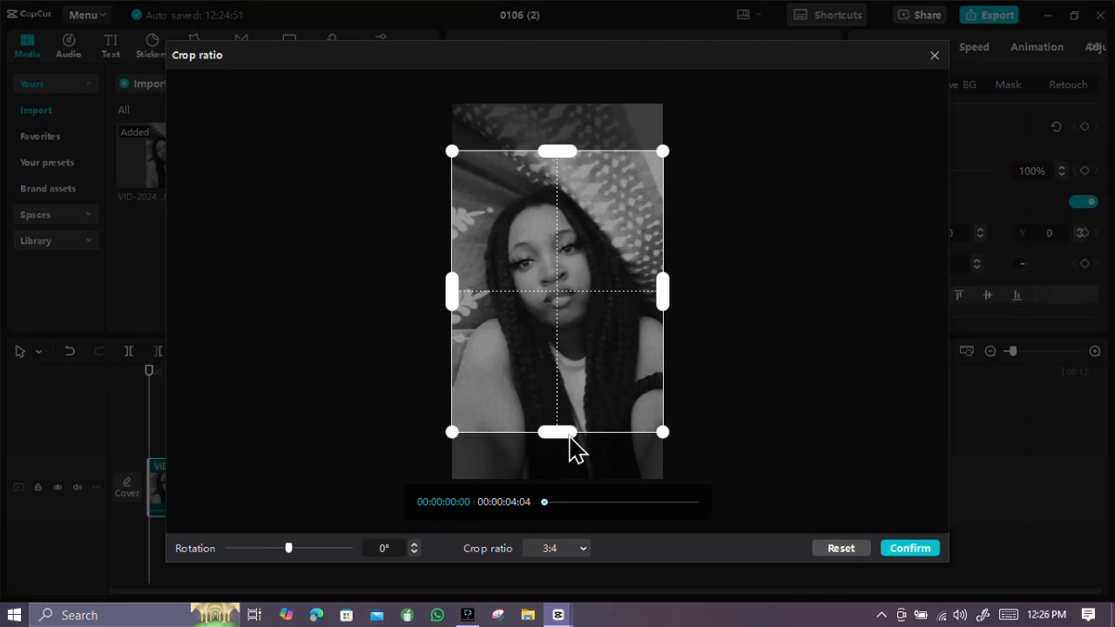
click(579, 556)
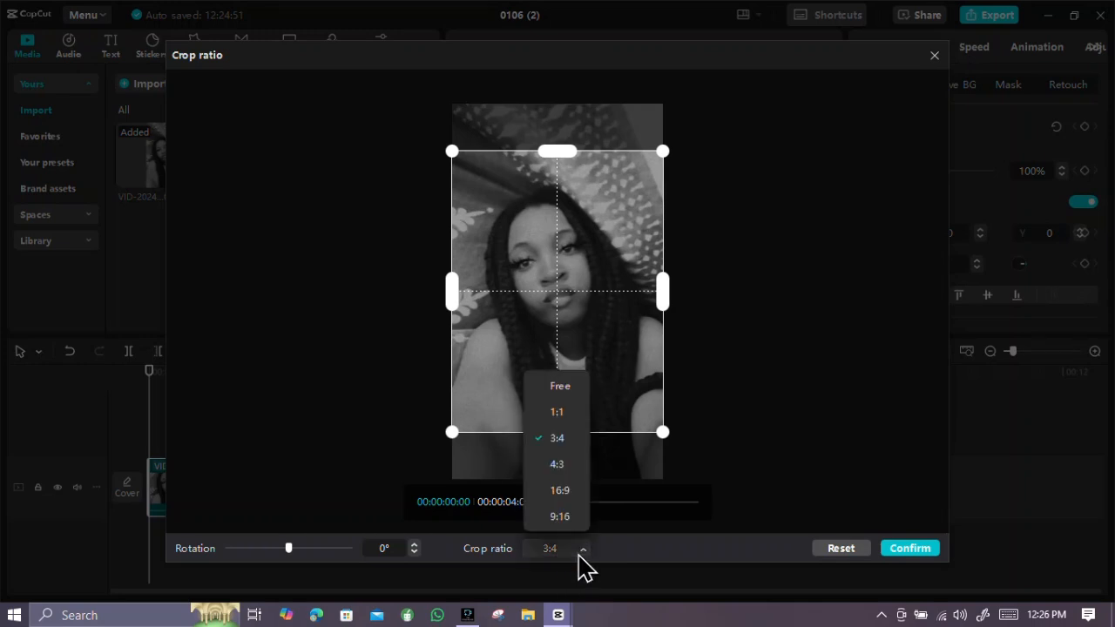
click(555, 465)
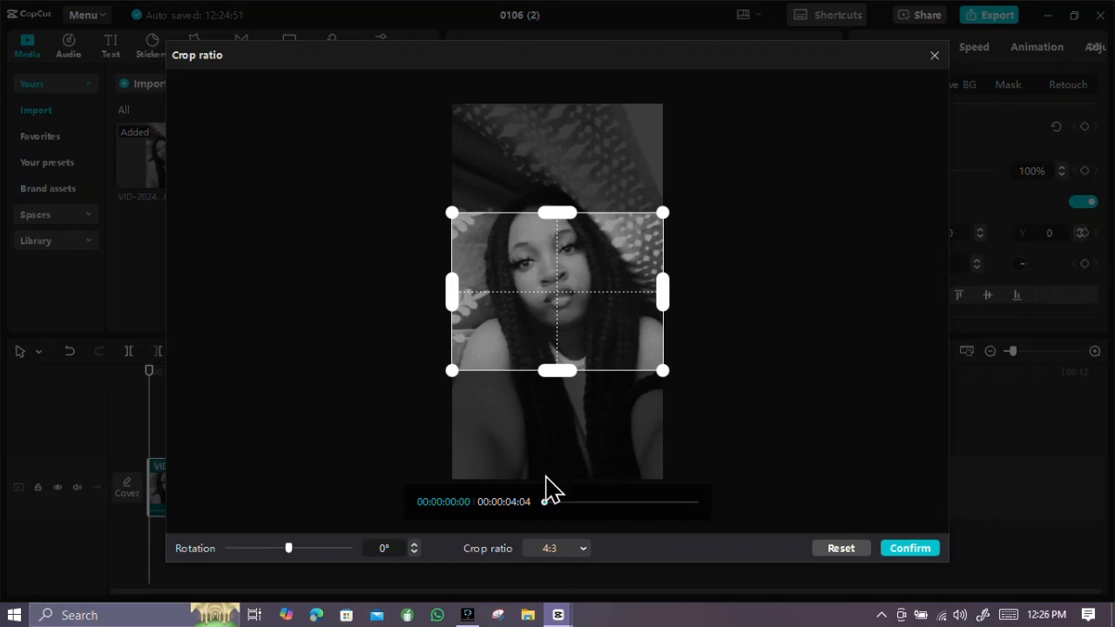
click(583, 549)
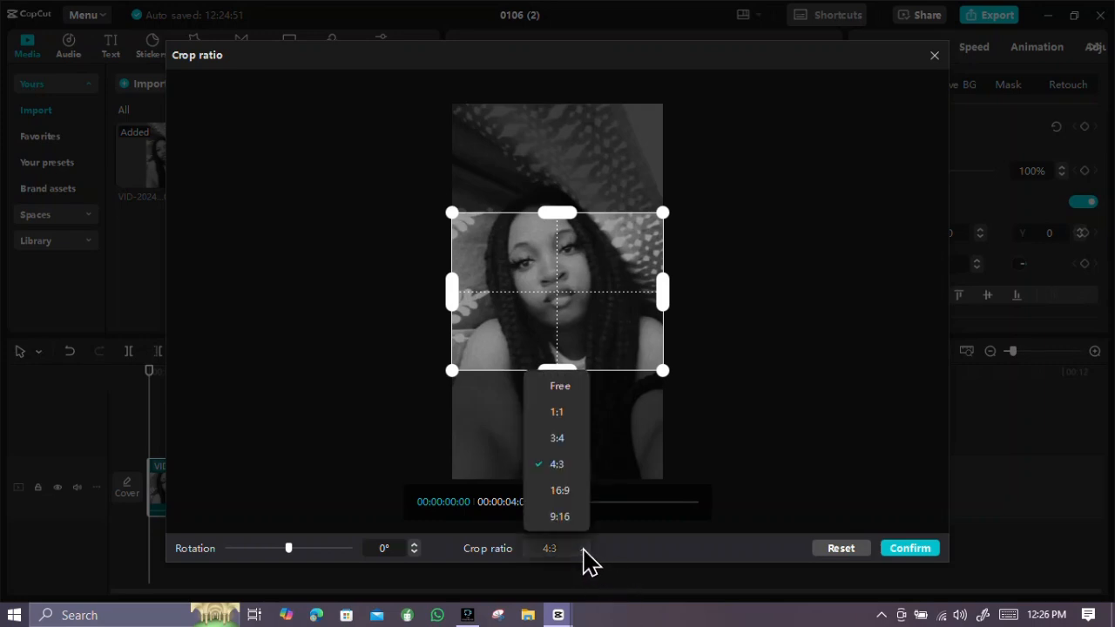
click(559, 495)
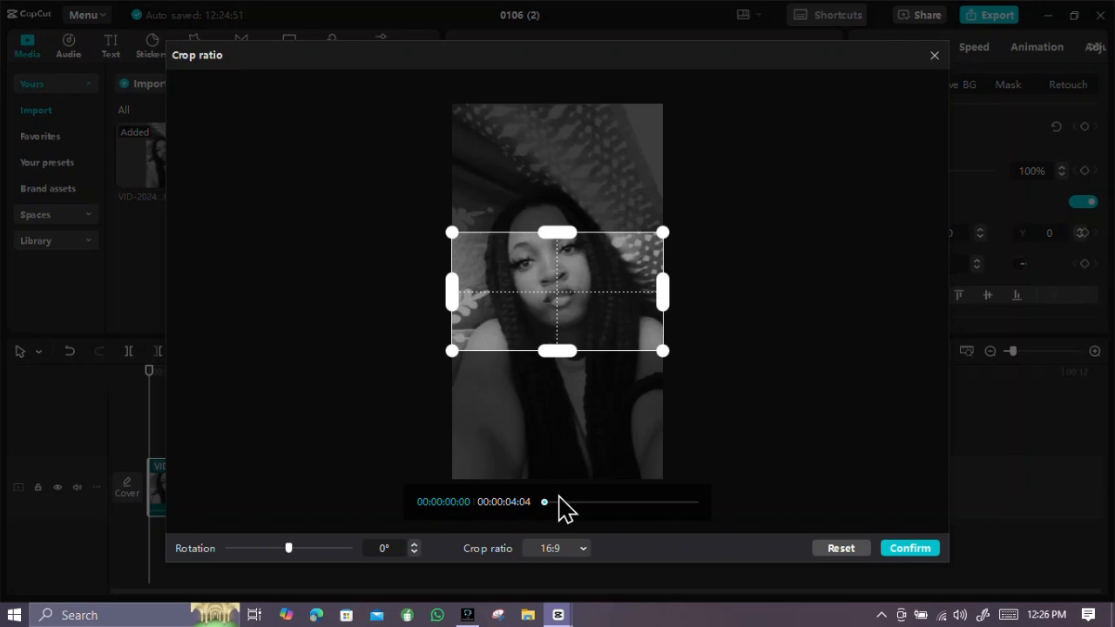
click(582, 549)
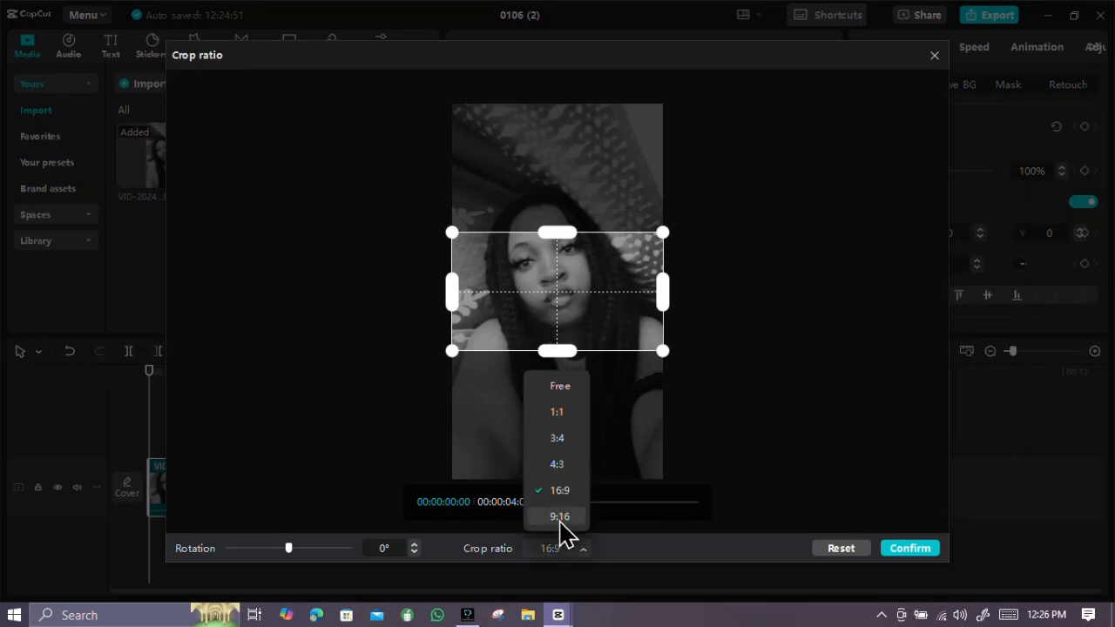
click(559, 518)
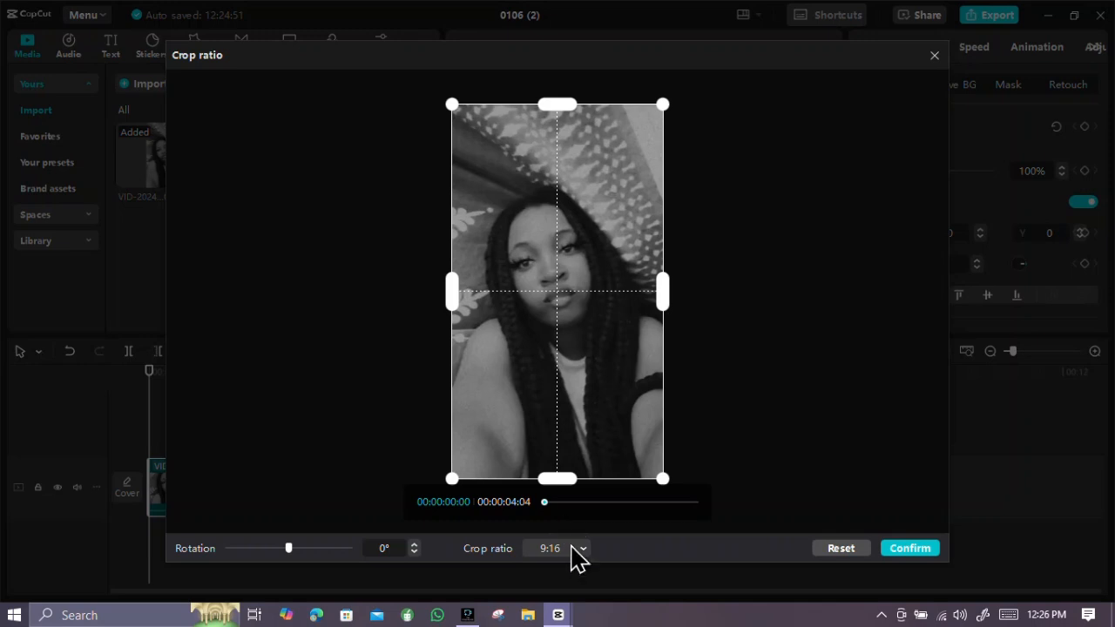
- Set the clip's crop ratio to 4:3 and apply the crop
click(580, 551)
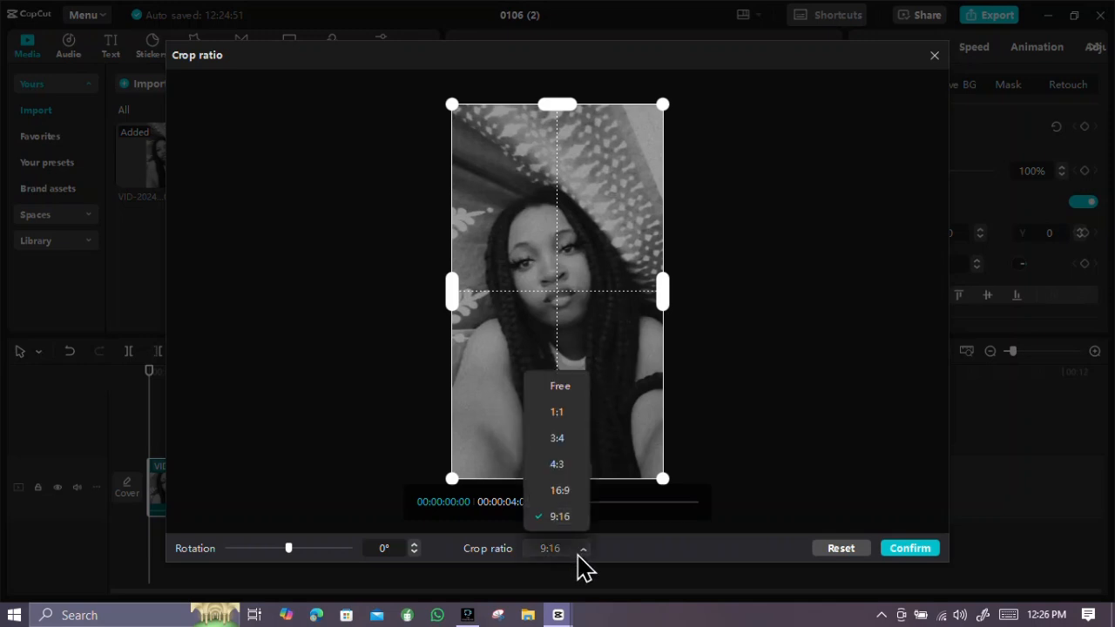
click(567, 466)
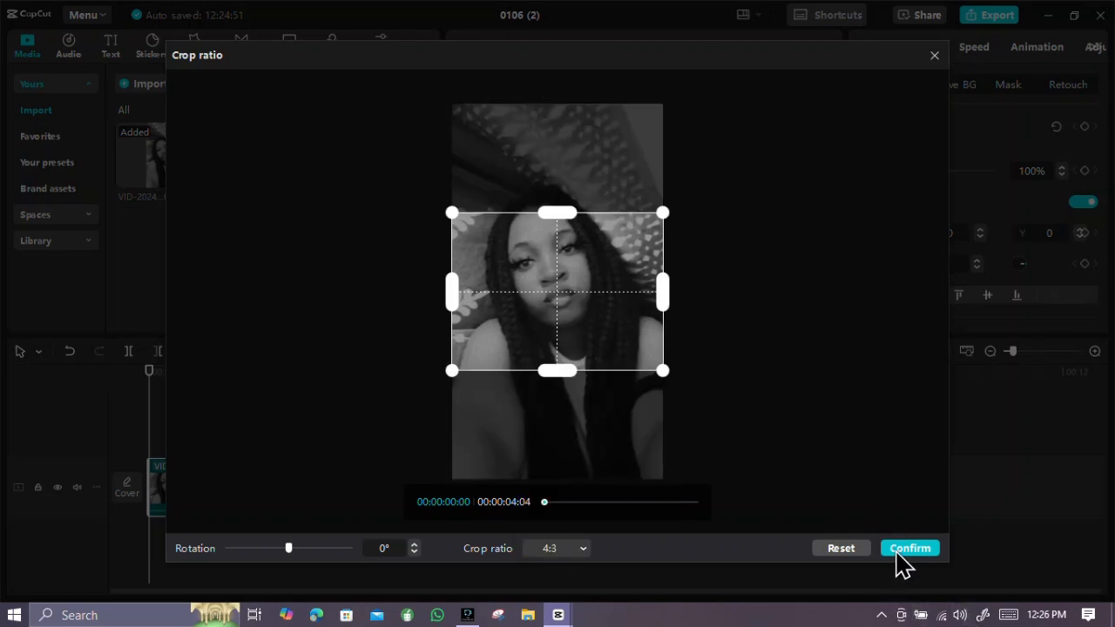
click(899, 550)
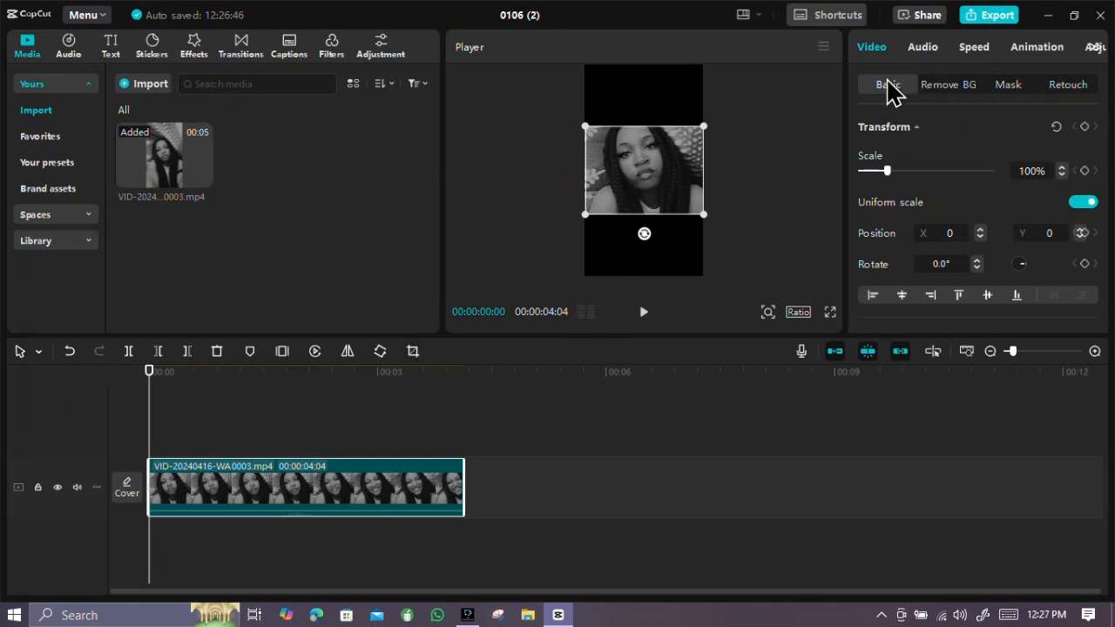
- Enlarge the cropped clip by setting its uniform scale to 126%
scroll(902, 155, down, 3)
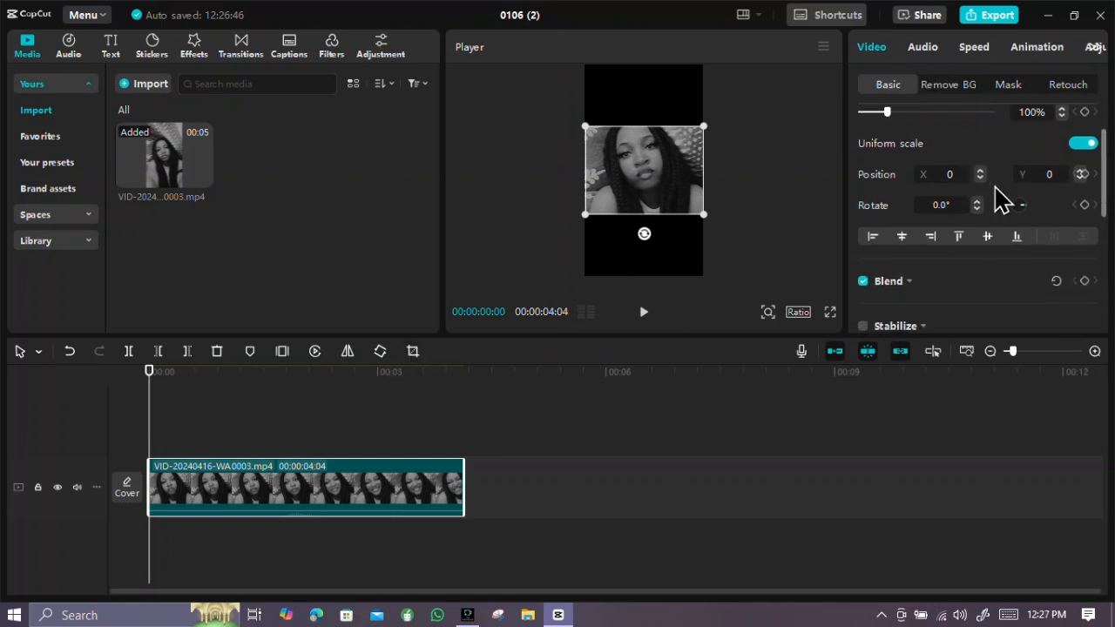
scroll(1002, 198, up, 3)
click(1063, 167)
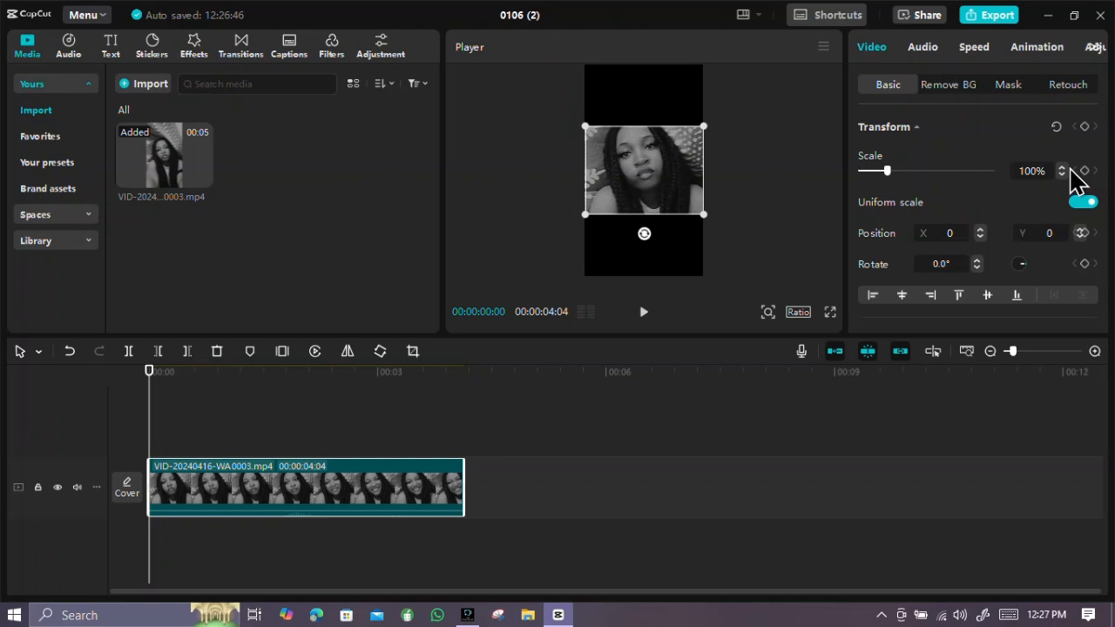
click(1063, 167)
click(1064, 167)
click(1064, 167)
click(1064, 167)
click(1063, 168)
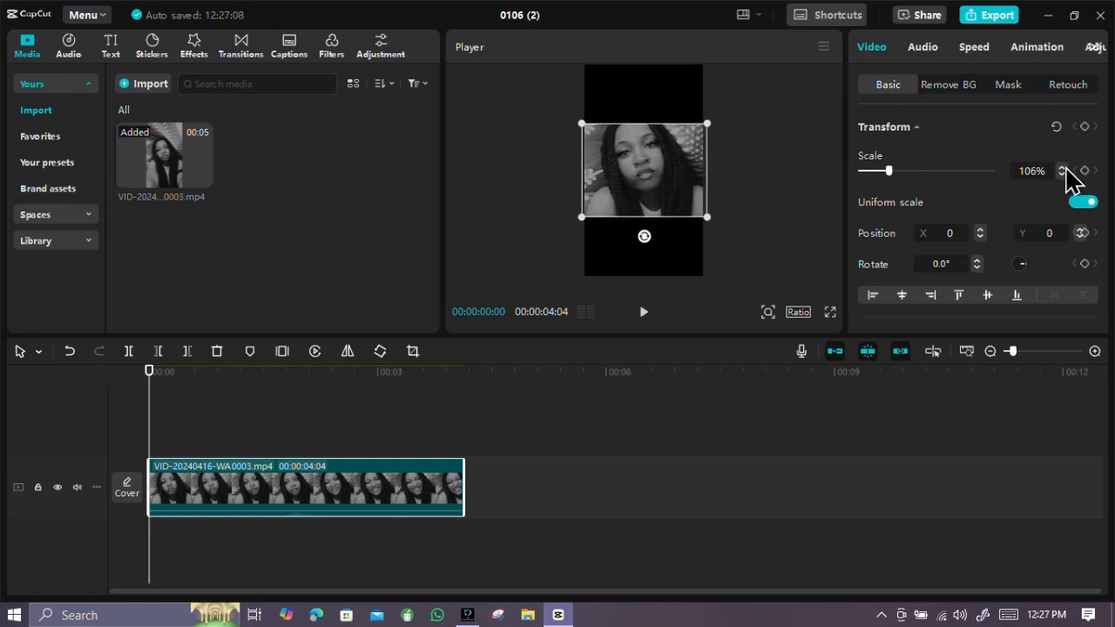
click(1063, 167)
click(1064, 167)
click(1064, 167)
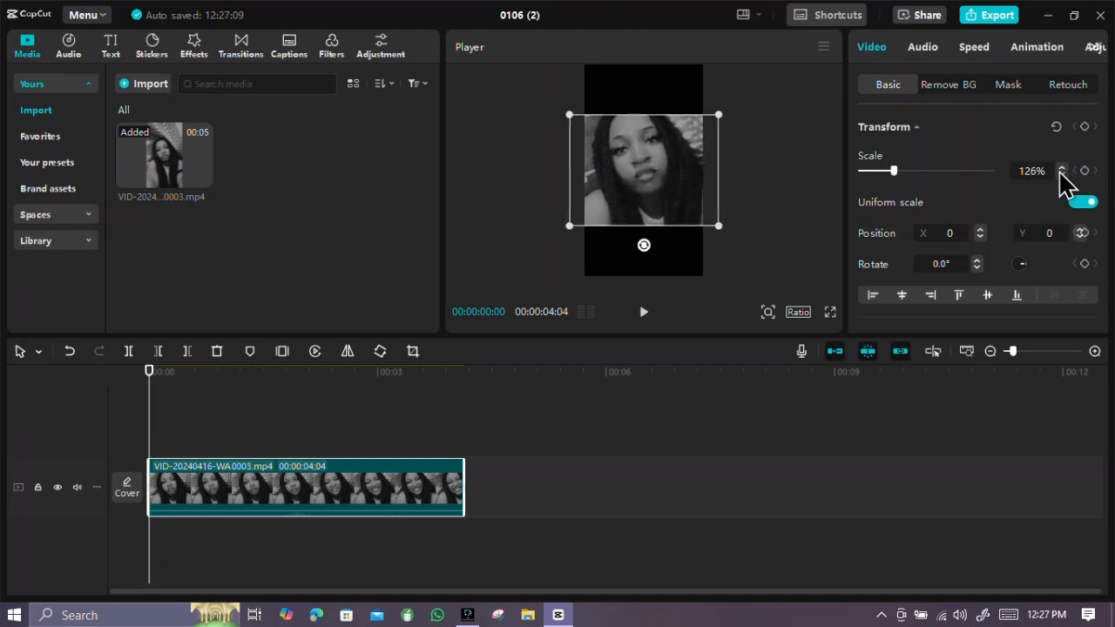
scroll(1041, 218, down, 2)
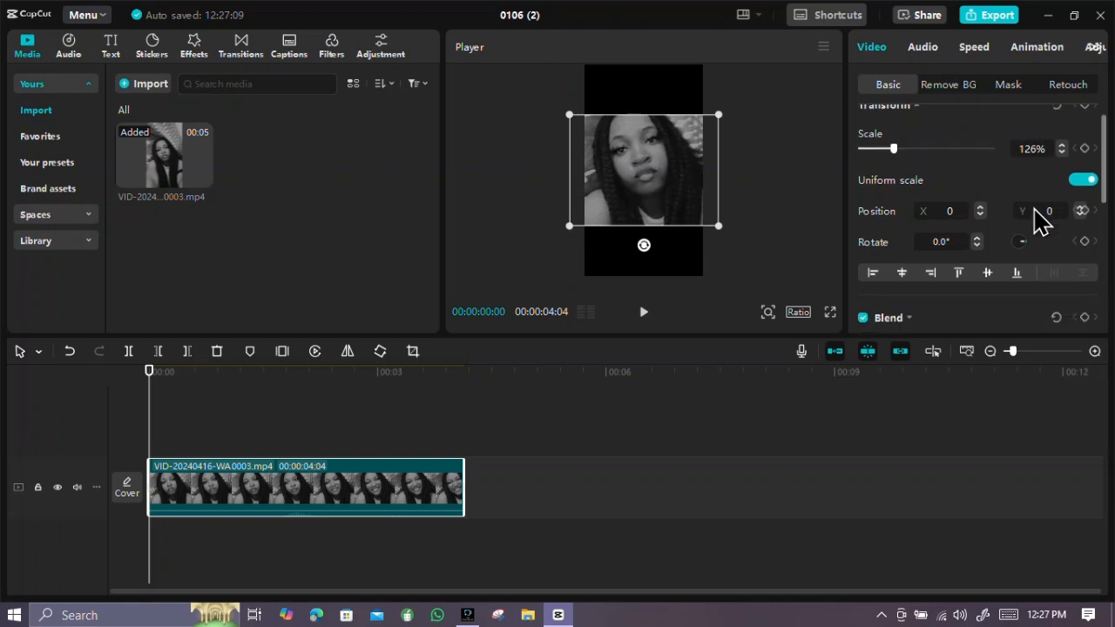
- Look through the clip's basic video settings from Transform down to Canvas, expanding the Canvas options
scroll(1041, 217, up, 2)
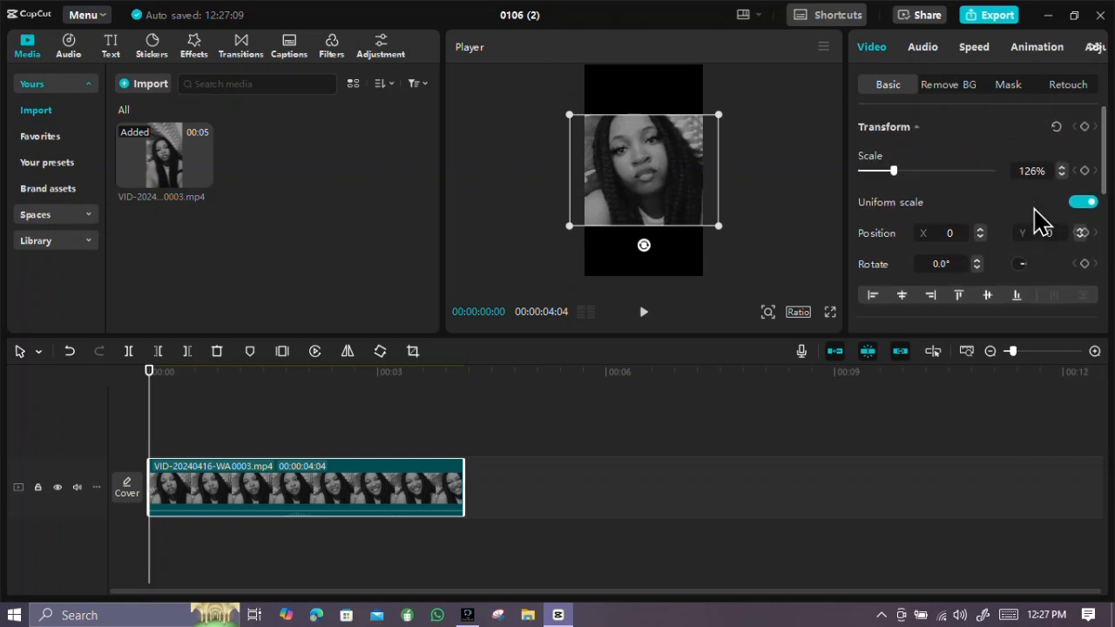
scroll(1041, 218, down, 2)
scroll(1041, 222, down, 8)
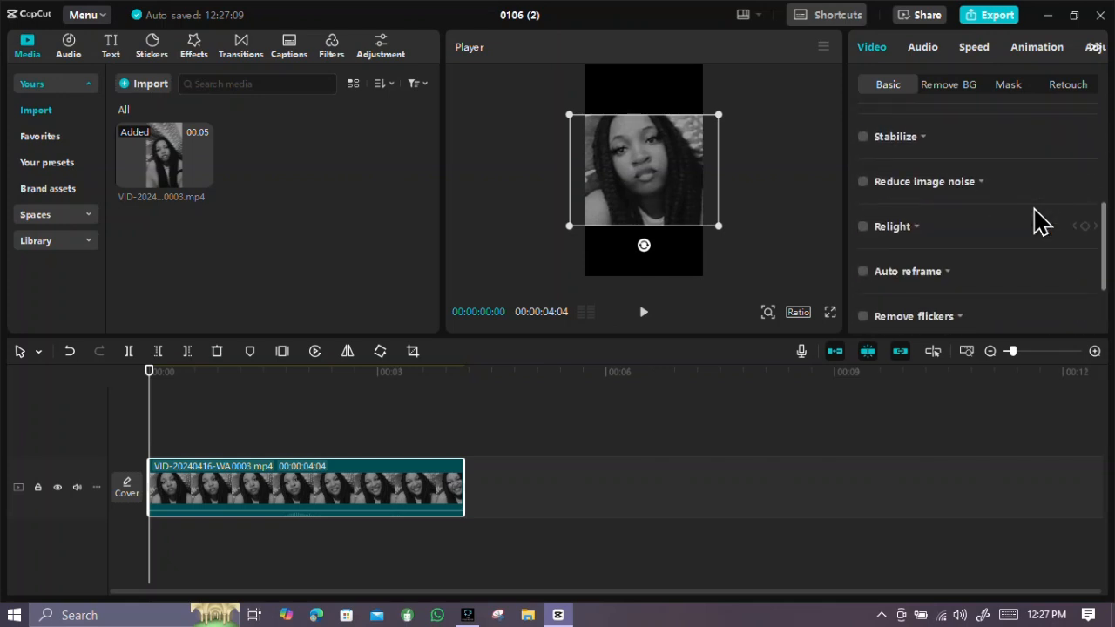
scroll(1041, 222, down, 1)
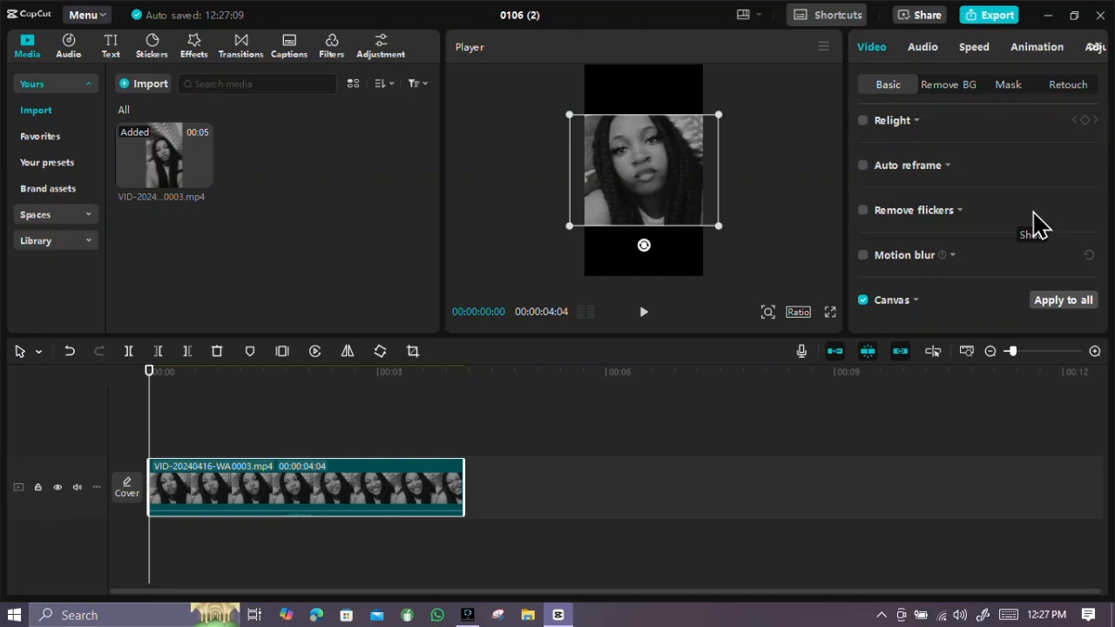
click(916, 303)
scroll(928, 324, down, 1)
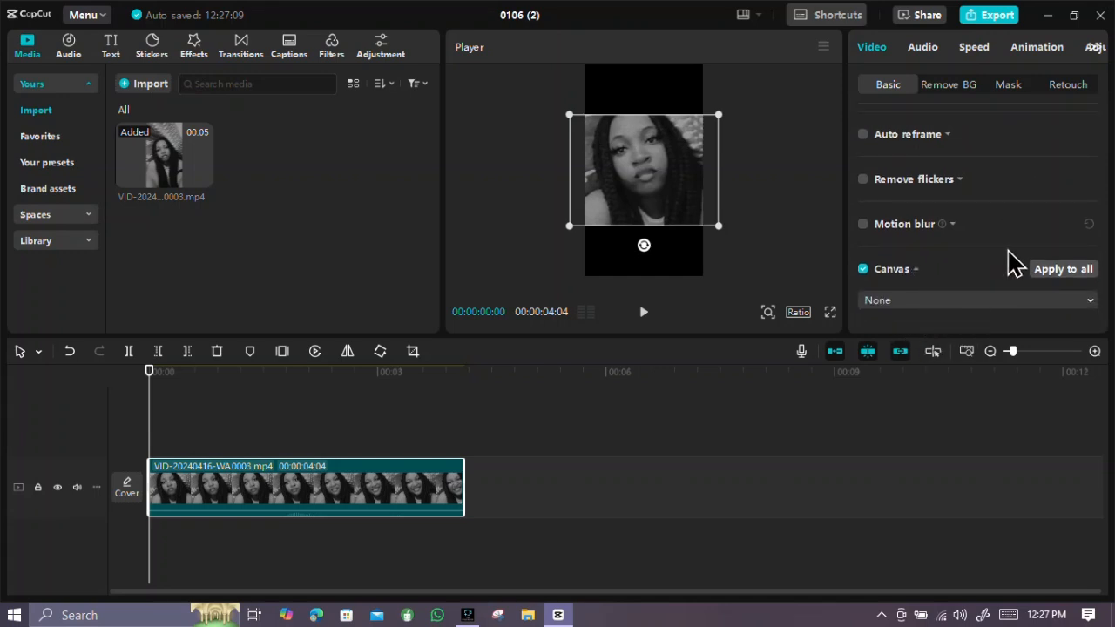
scroll(958, 234, up, 5)
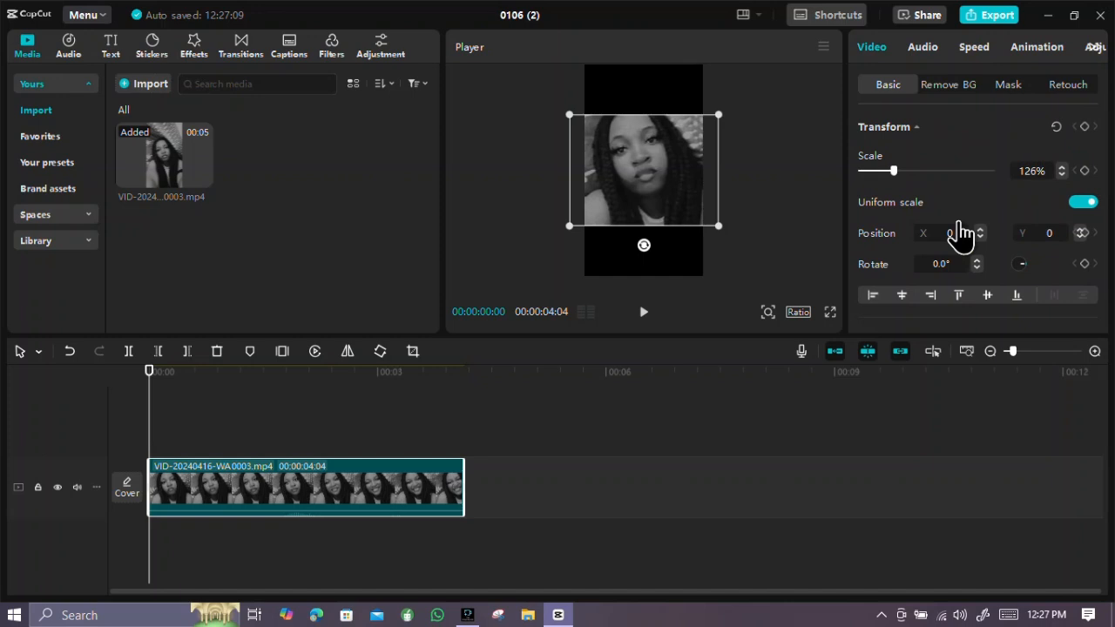
- Reopen the clip's crop settings, inspect the rotation control at 0°, and confirm the 4:3 crop
click(412, 352)
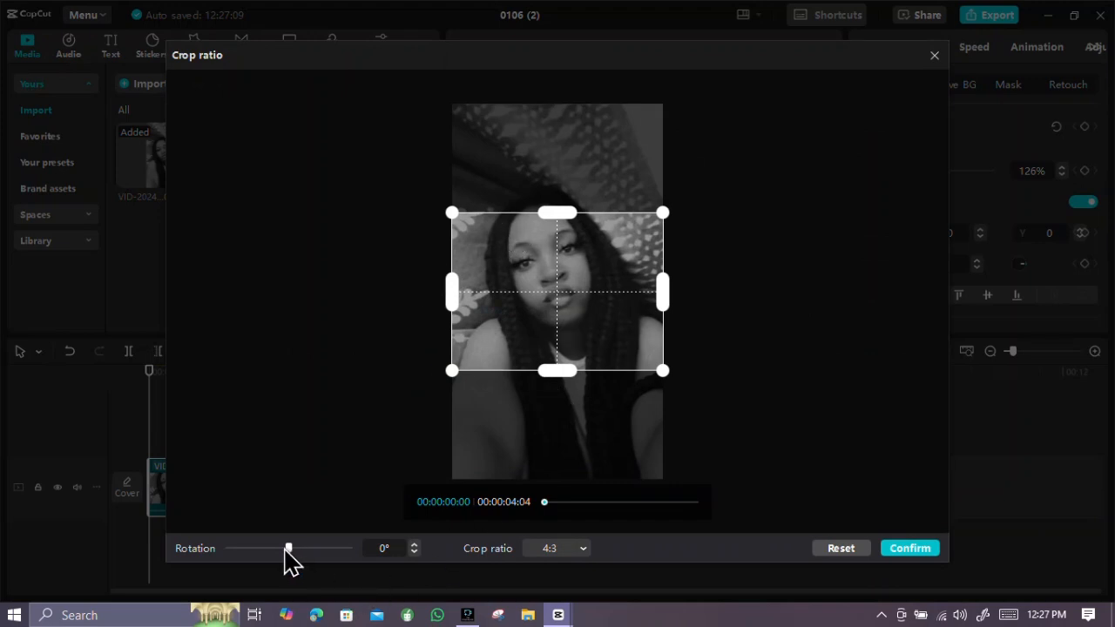
mouse_move(287, 548)
mouse_down()
mouse_move(266, 558)
mouse_move(304, 538)
mouse_move(289, 545)
mouse_up()
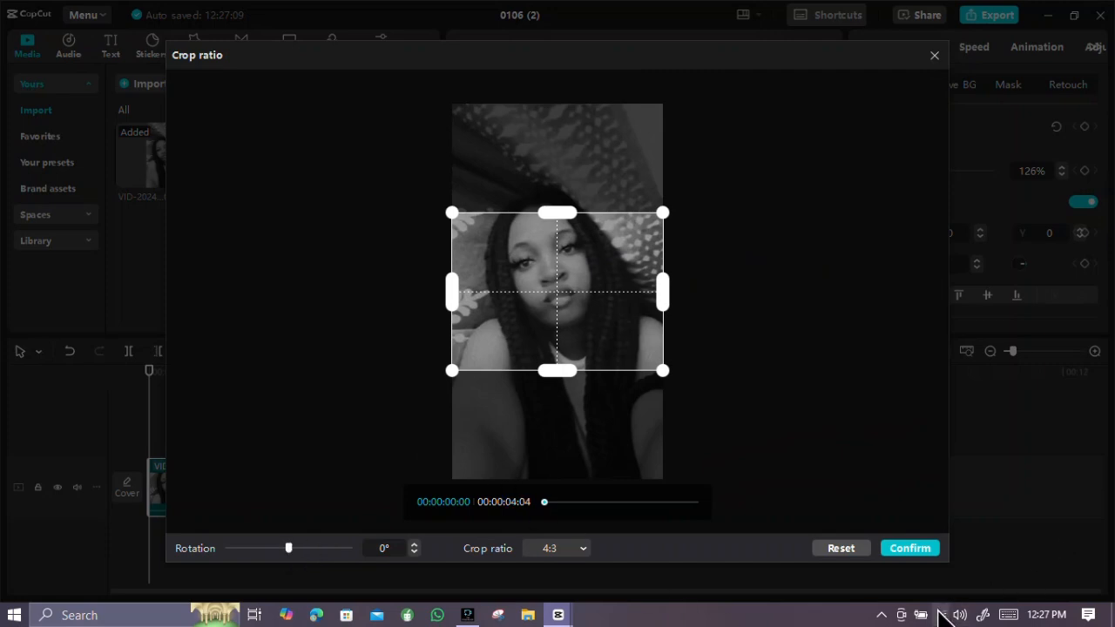
click(902, 552)
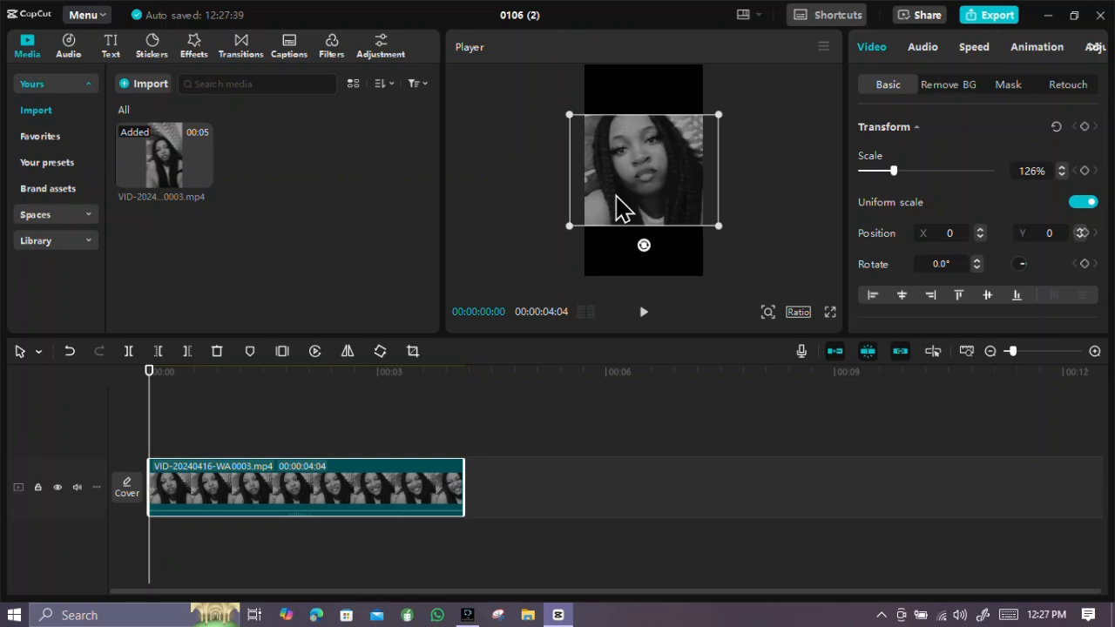
- Move the cropped clip straight down in the frame to about Y -297 and deselect it
mouse_move(617, 193)
mouse_down()
mouse_move(645, 200)
mouse_move(613, 199)
mouse_move(618, 254)
mouse_move(613, 198)
mouse_move(616, 248)
mouse_move(616, 203)
mouse_move(617, 214)
mouse_up()
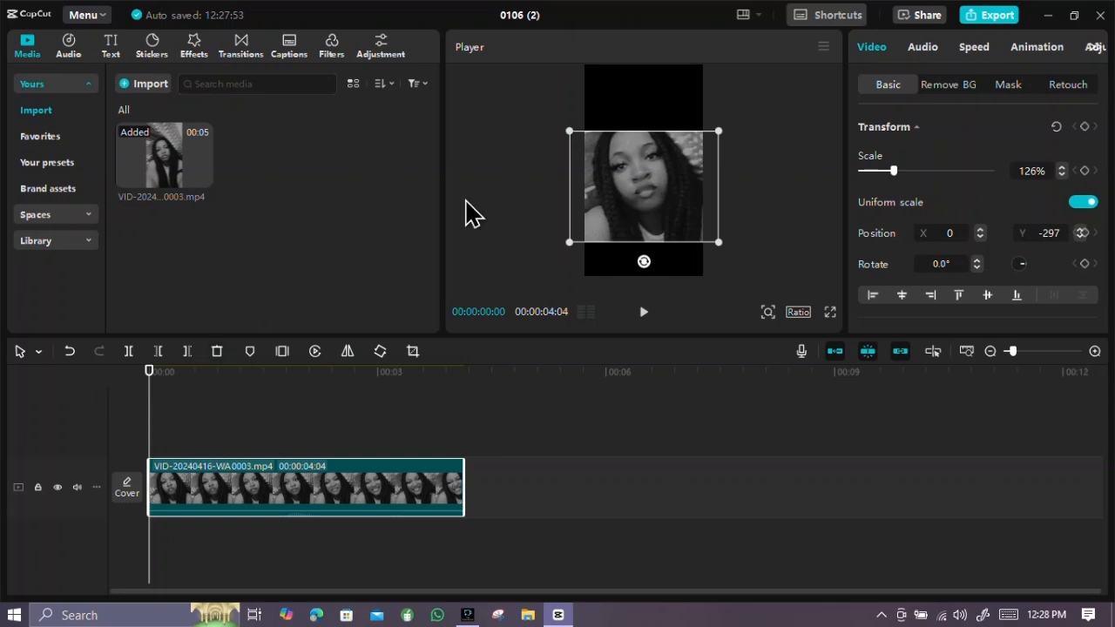
click(600, 100)
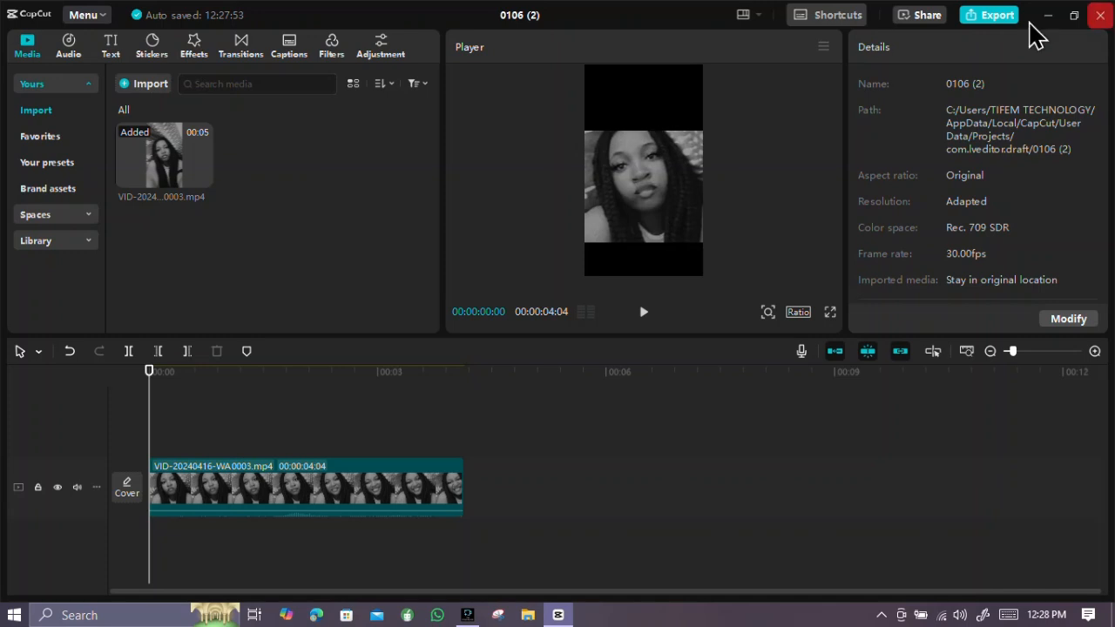
- Review the project's export settings and close them without exporting
click(999, 16)
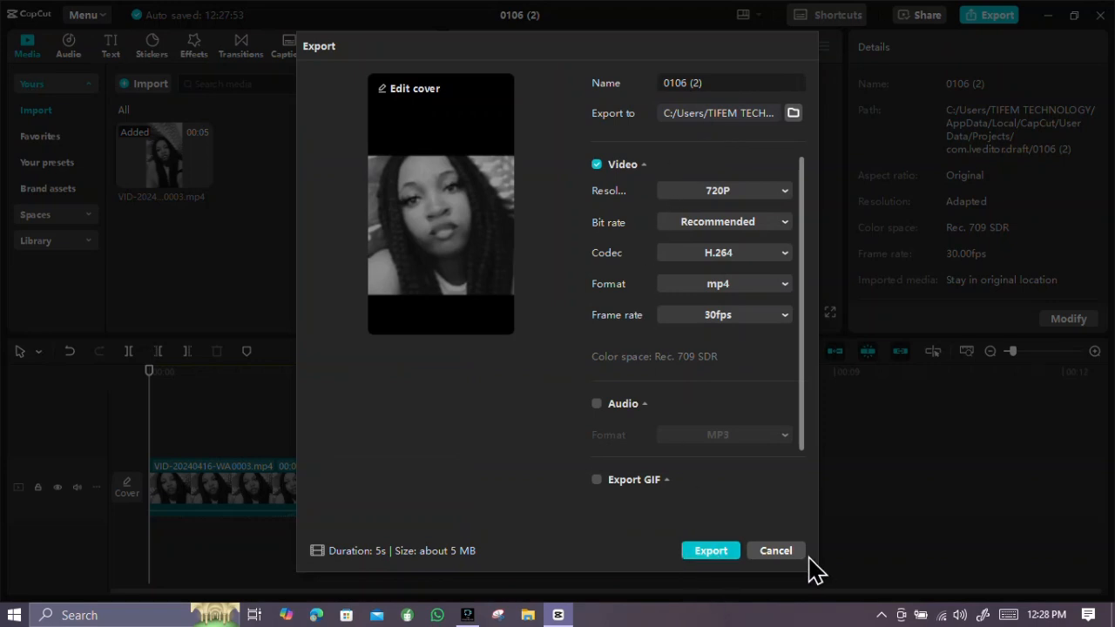
click(778, 555)
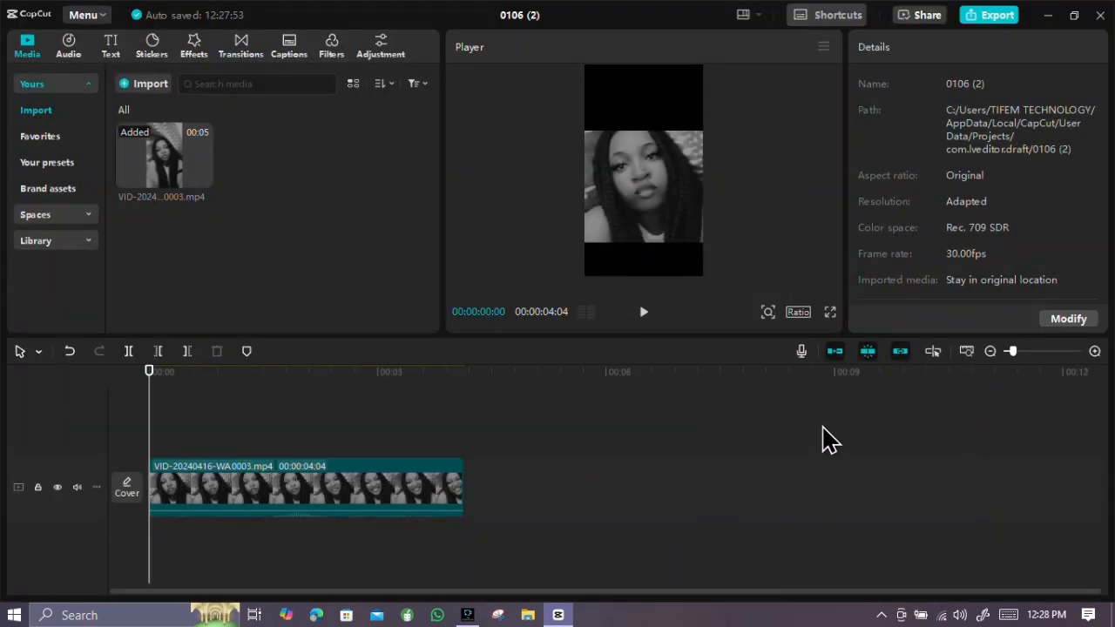